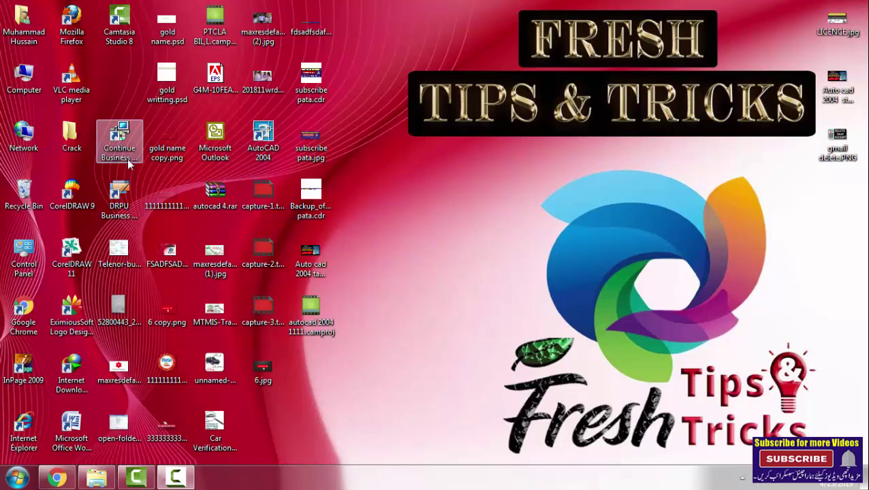
- Open the photo shap 2007.rar archive from Local Disk (E:)\Softwer Data in WinRAR
double_click(30, 80)
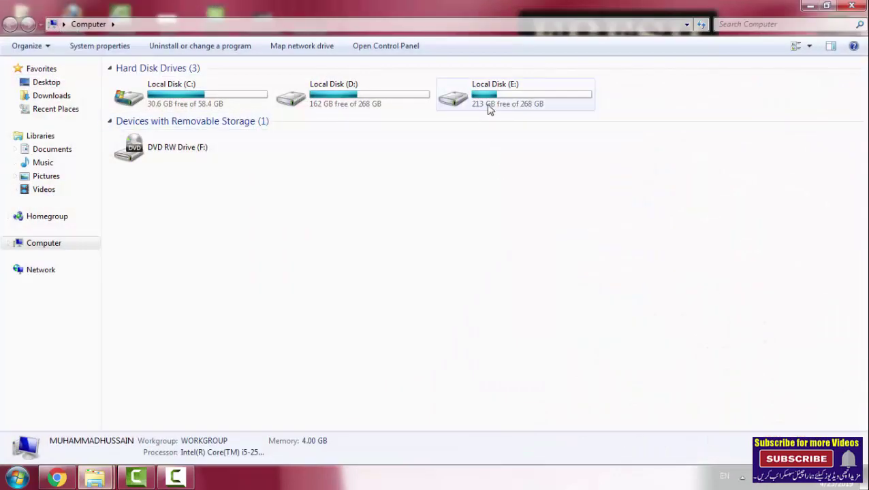
double_click(485, 87)
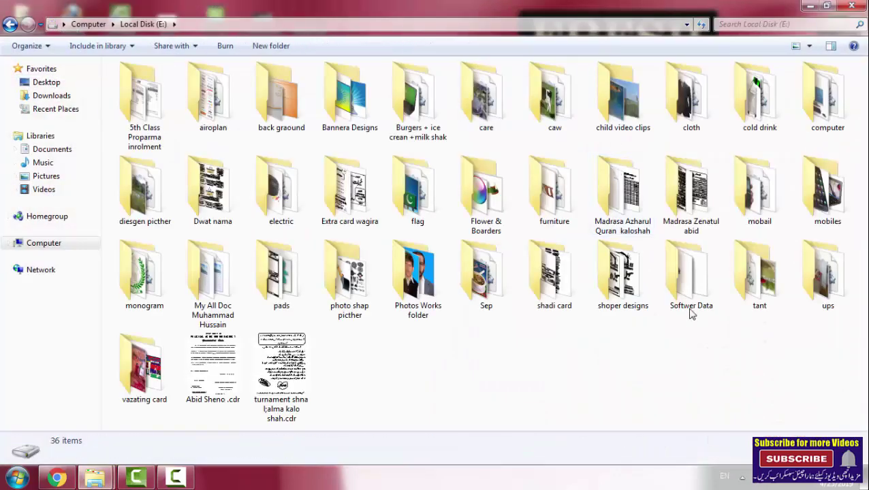
double_click(689, 314)
scroll(420, 310, down, 3)
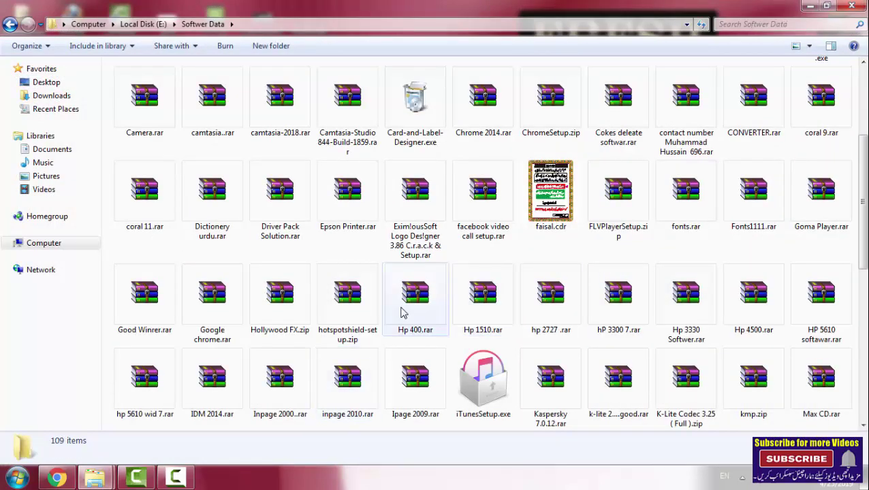
scroll(401, 310, down, 3)
scroll(400, 308, down, 1)
mouse_move(415, 286)
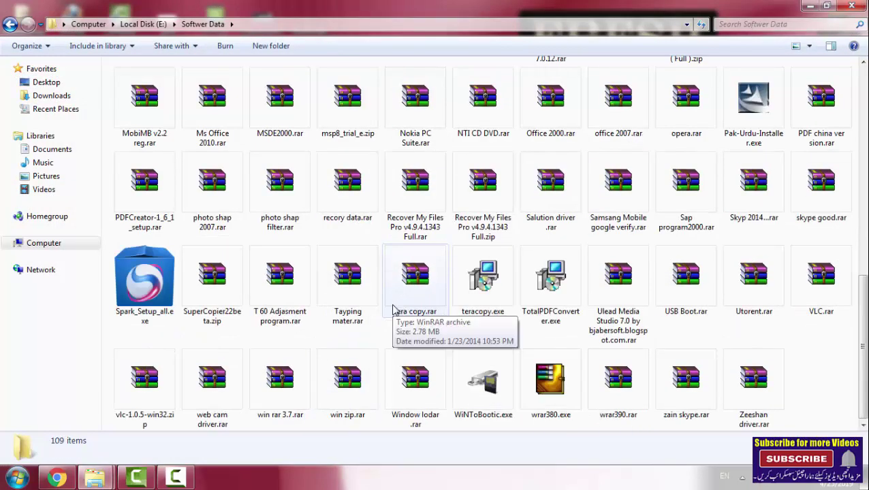
key(p)
key(p)
key(p)
key(p)
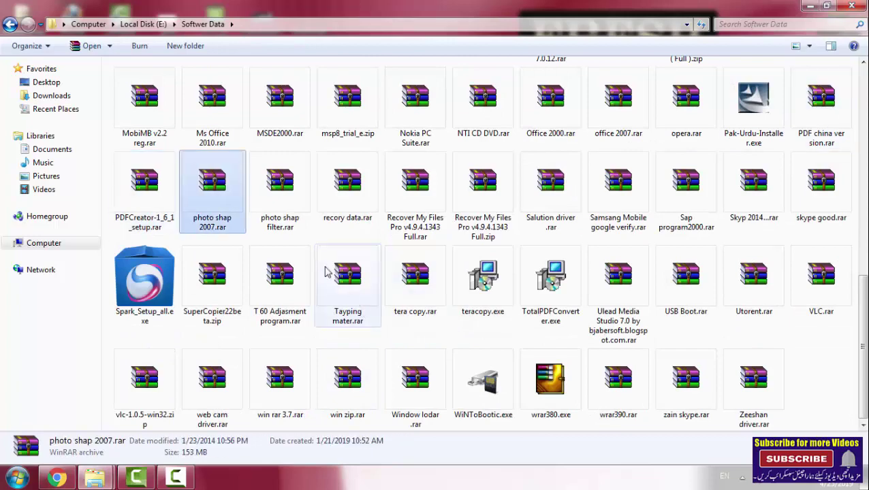
key(p)
click(212, 205)
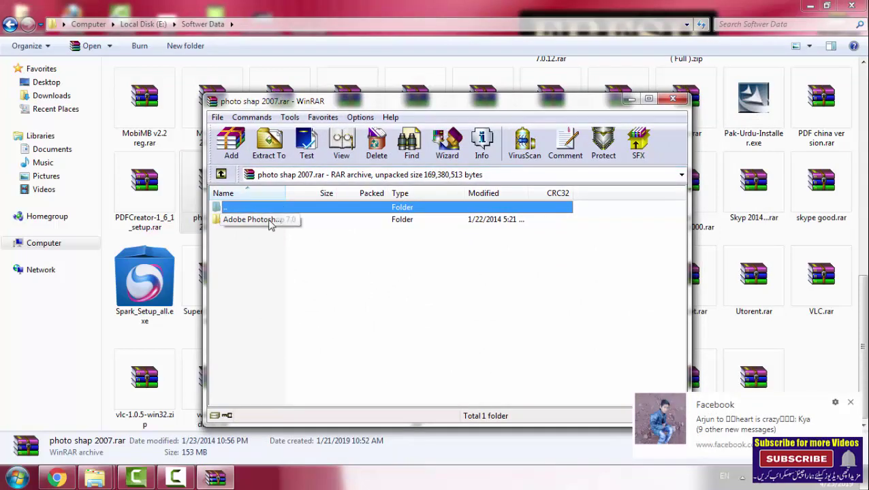
- Open SN.txt from the archive's Adobe Photoshop 7.0 folder, with WinRAR maximized
double_click(273, 221)
double_click(323, 102)
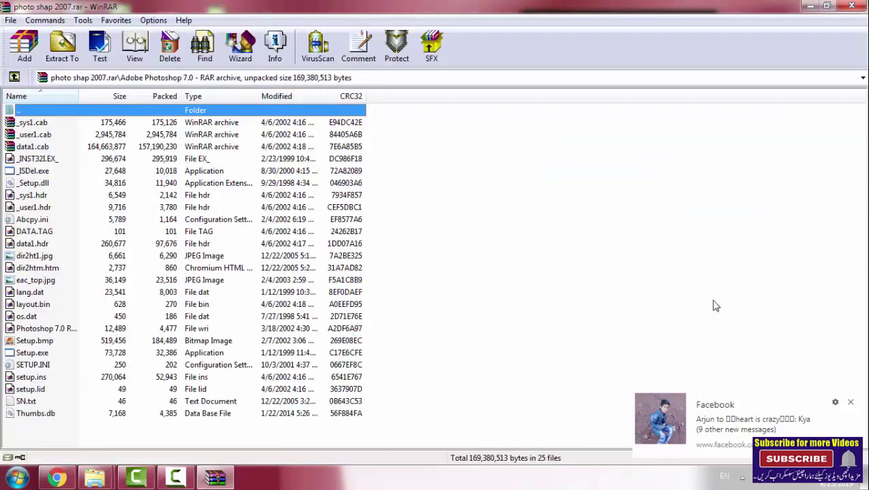
click(850, 403)
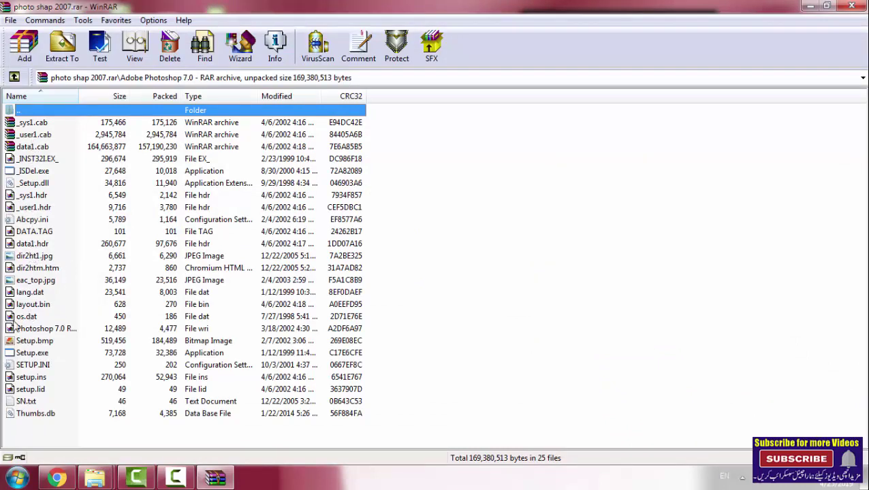
click(24, 403)
double_click(24, 402)
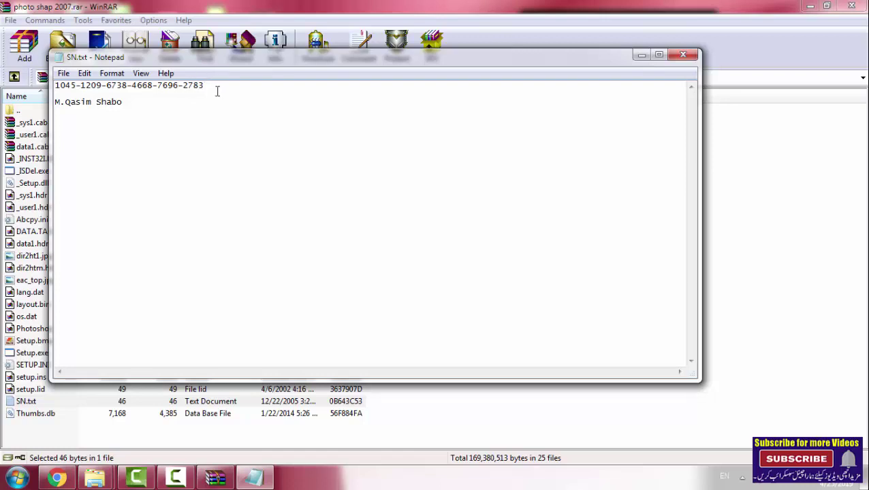
- Copy the serial number line from SN.txt and minimize Notepad
drag(211, 85, 69, 82)
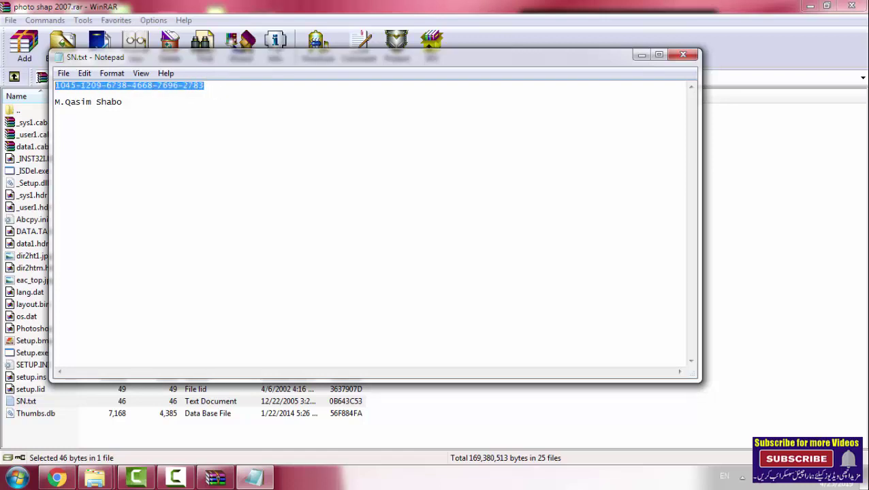
right_click(68, 83)
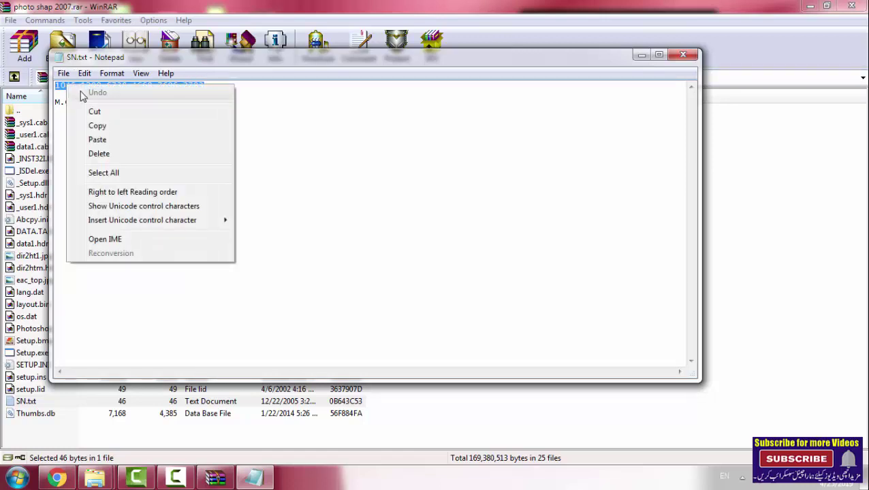
click(97, 125)
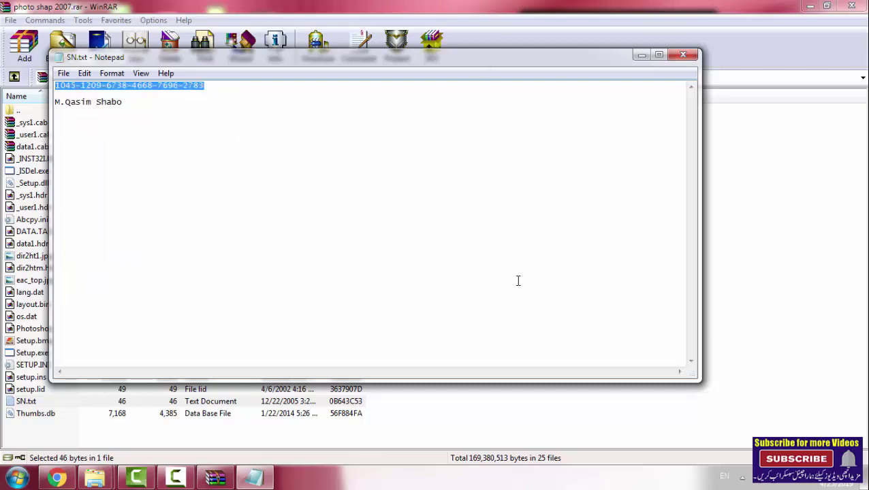
click(642, 54)
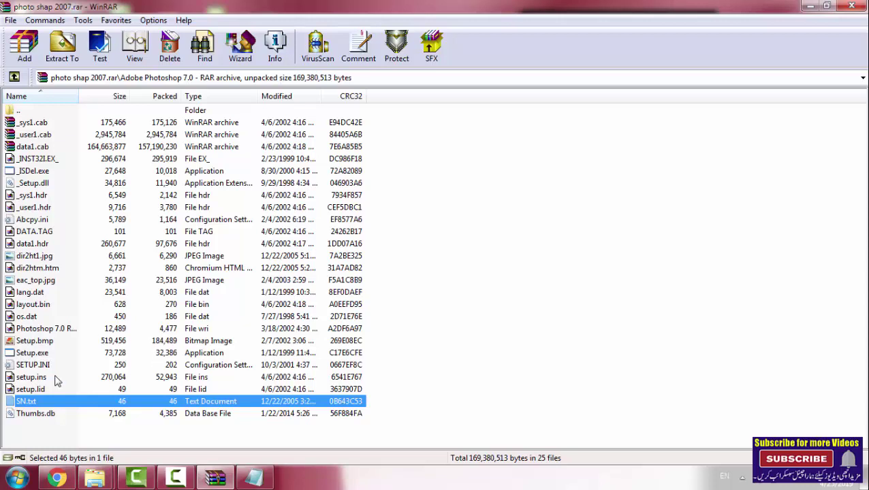
- Run Setup.exe from the archive to start the Photoshop 7.0 installer
double_click(26, 355)
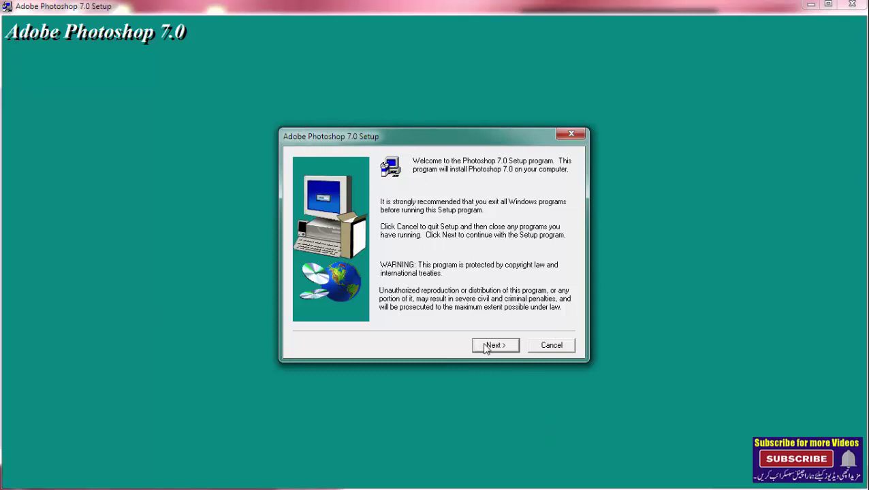
- Pass the welcome and closing-apps notes, keep US English, and accept the licence
click(484, 344)
click(565, 288)
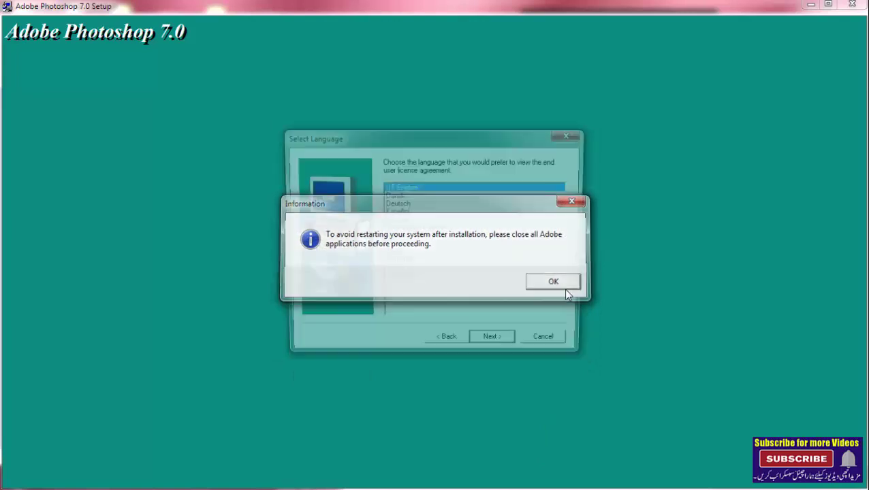
click(507, 348)
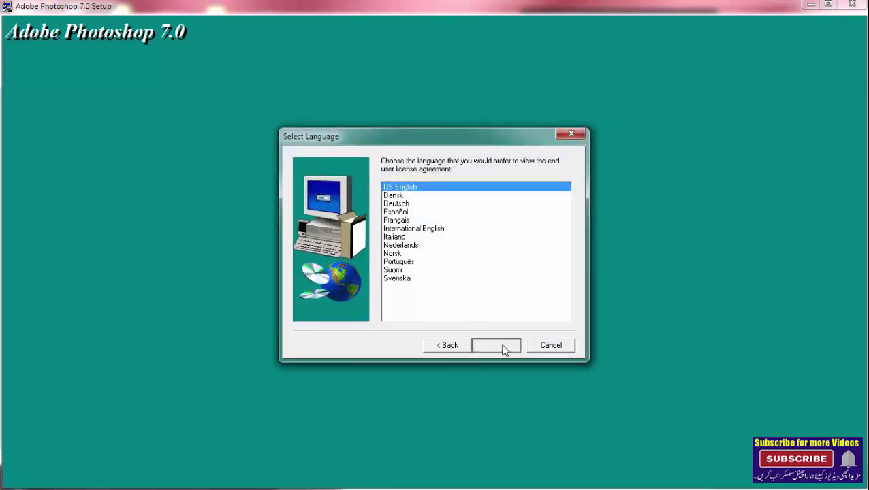
click(496, 346)
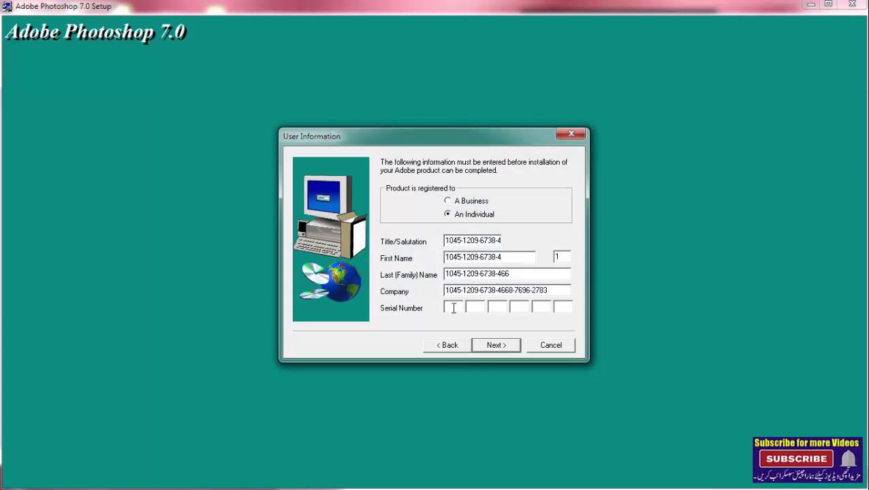
- Paste the copied serial number into the Serial Number field and confirm the registration
right_click(451, 308)
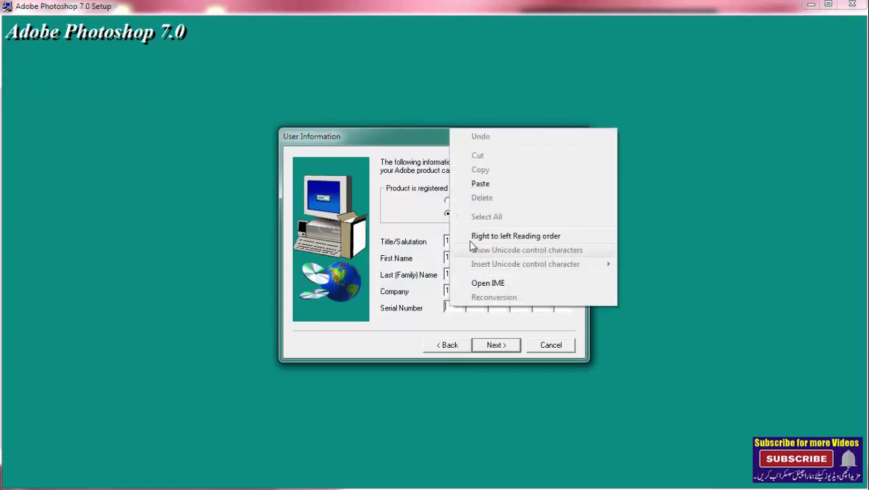
click(482, 184)
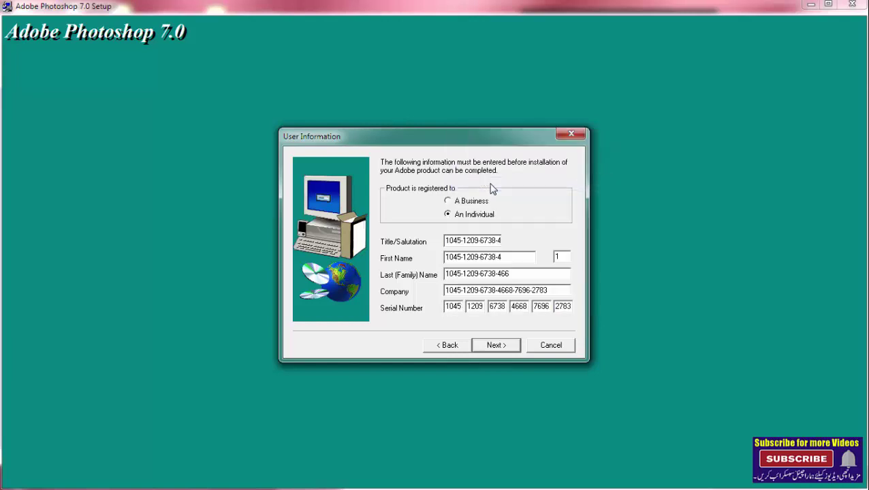
click(485, 347)
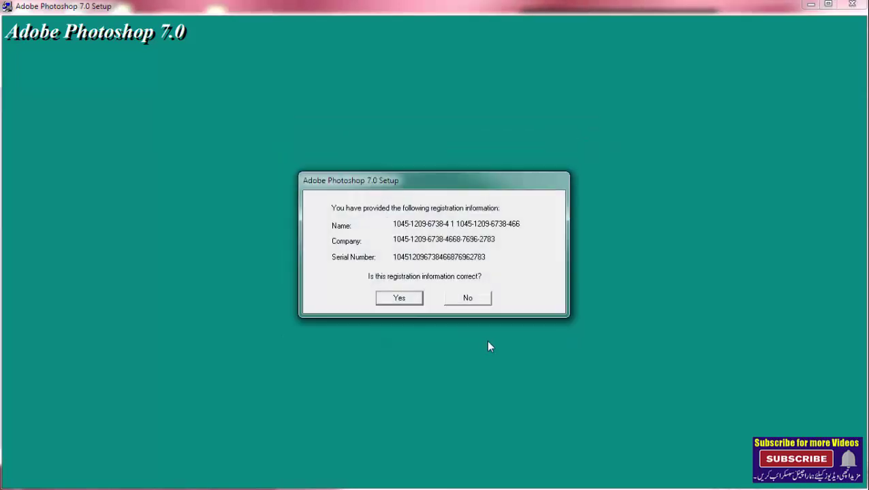
click(396, 299)
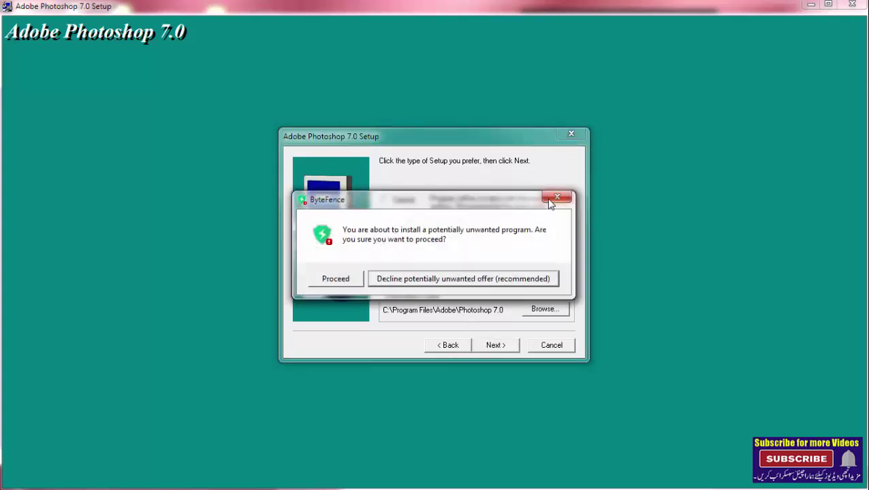
- Dismiss the ByteFence warning and accept the Custom setup defaults to begin copying files
click(549, 198)
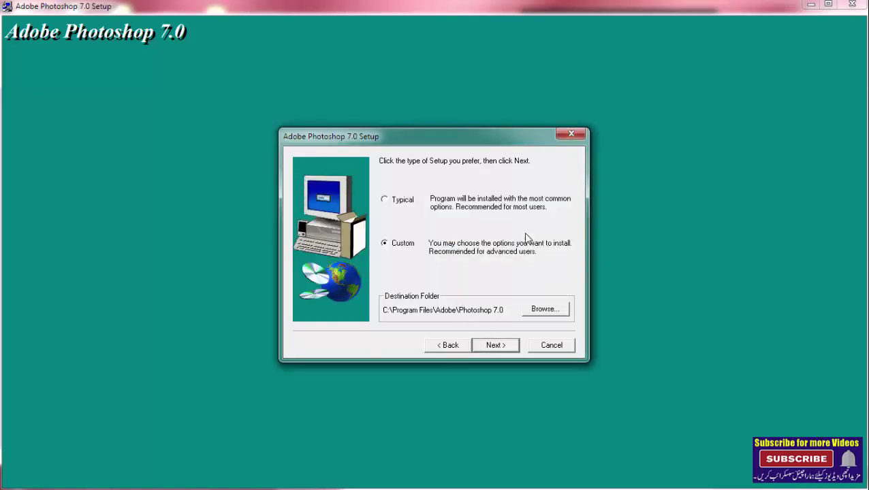
click(497, 350)
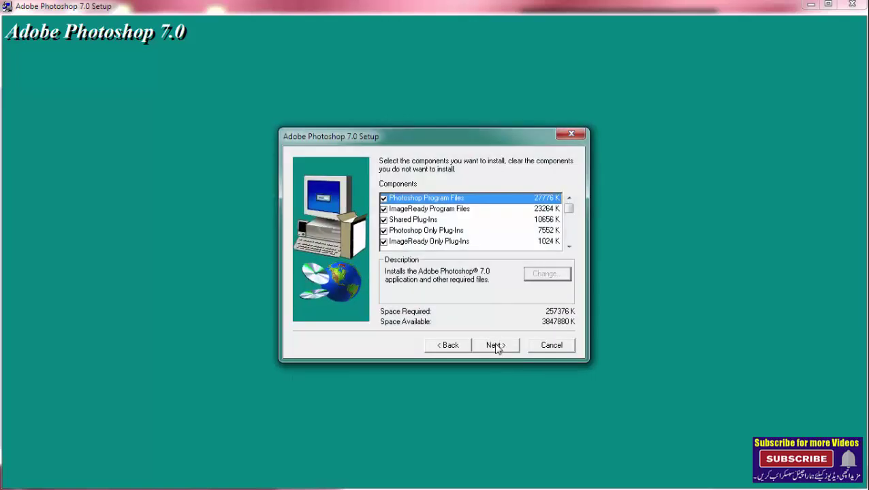
click(496, 346)
click(497, 346)
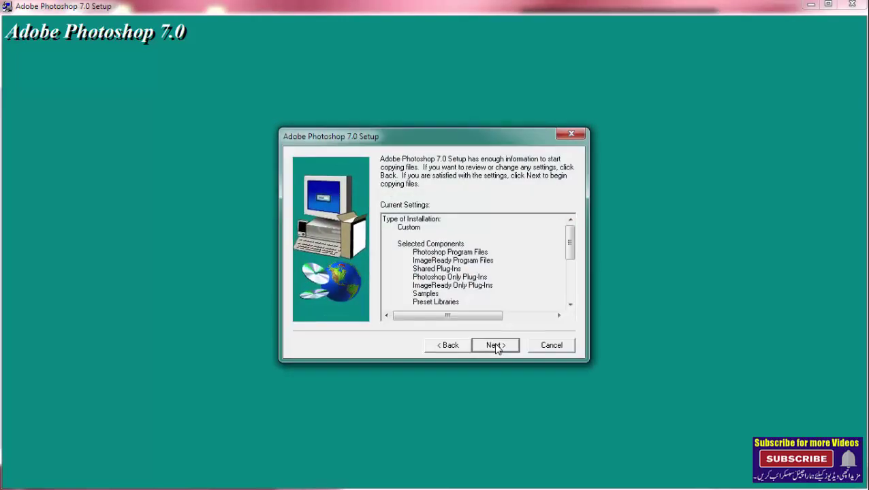
click(496, 346)
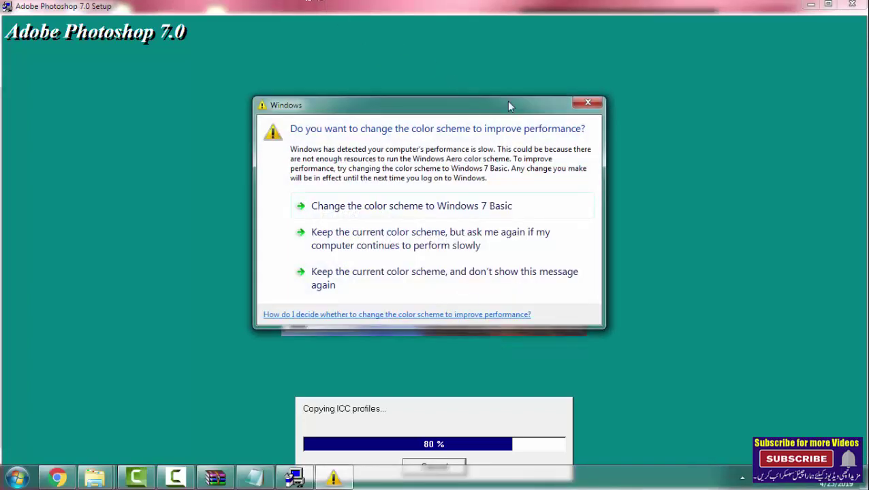
- Dismiss the colour-scheme prompt, finish setup with Display ReadMe checked, and acknowledge the thank-you message
click(585, 104)
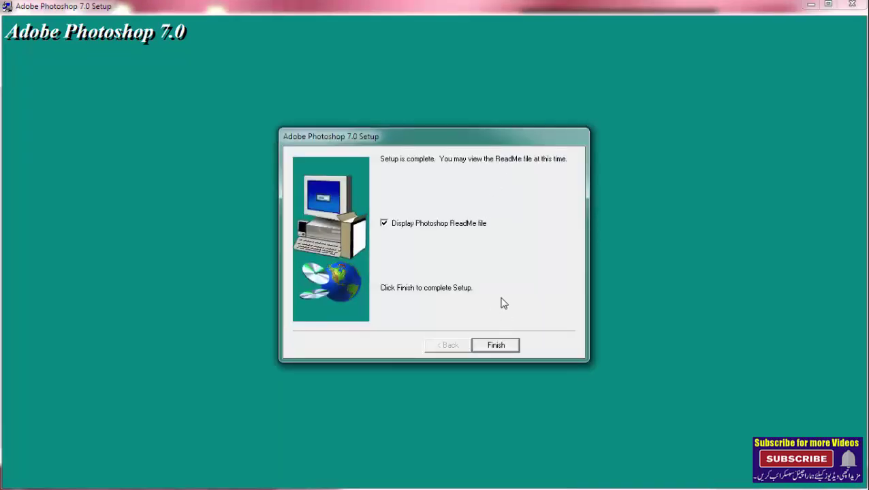
click(495, 348)
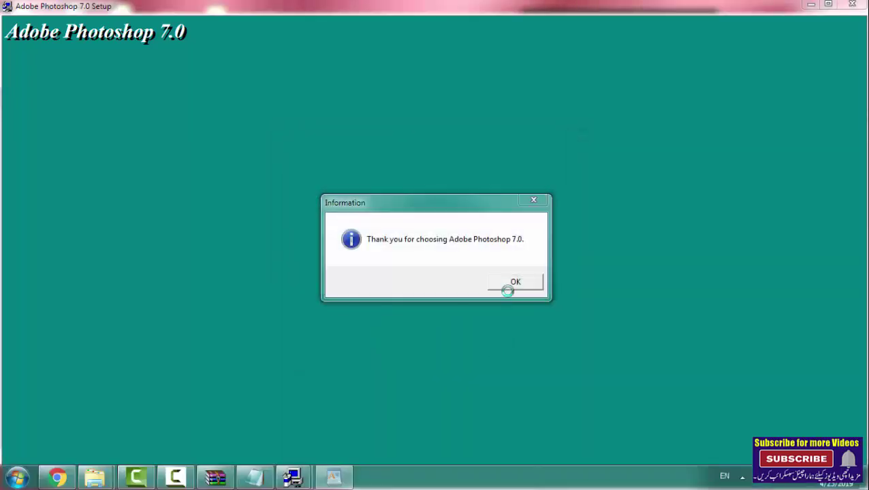
click(511, 285)
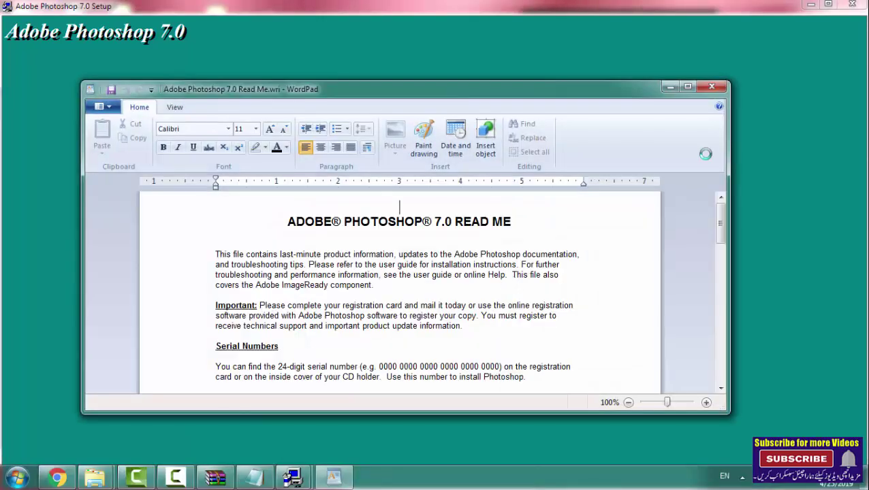
- Close the Photoshop Read Me, dismiss the Information box, and close WinRAR
click(712, 86)
click(516, 280)
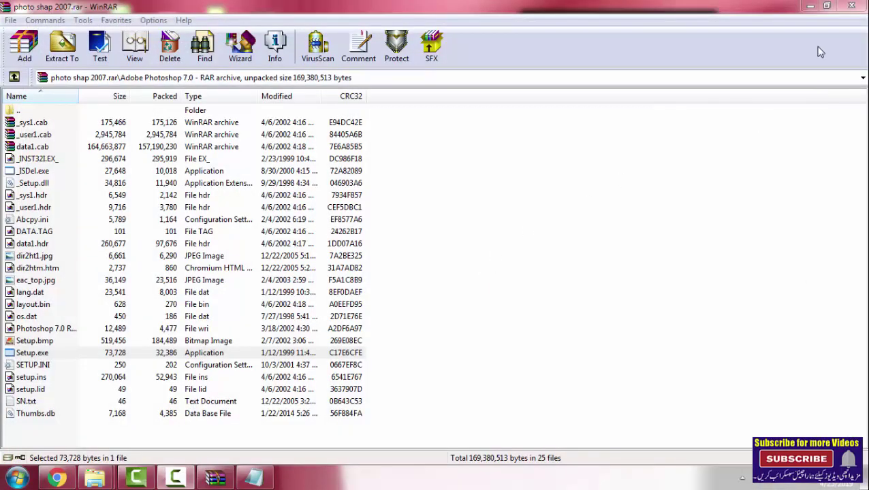
click(851, 6)
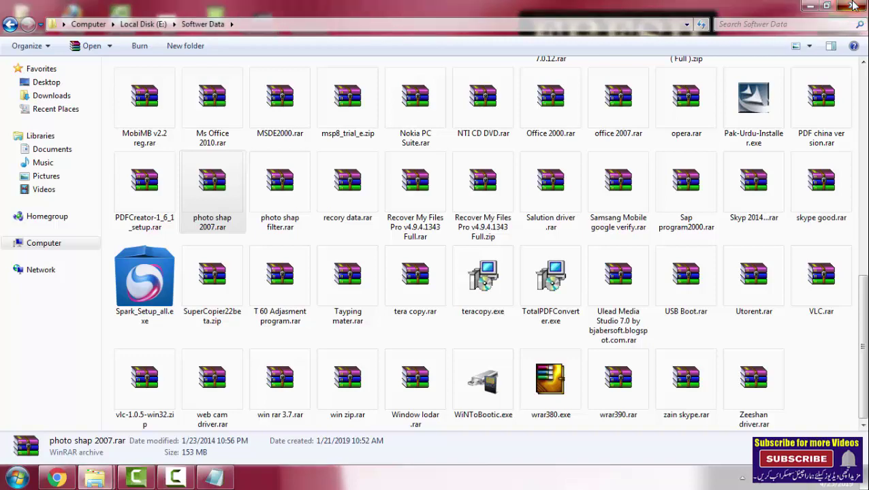
- Close the Softwer Data Explorer window and refresh the desktop
click(854, 5)
right_click(351, 178)
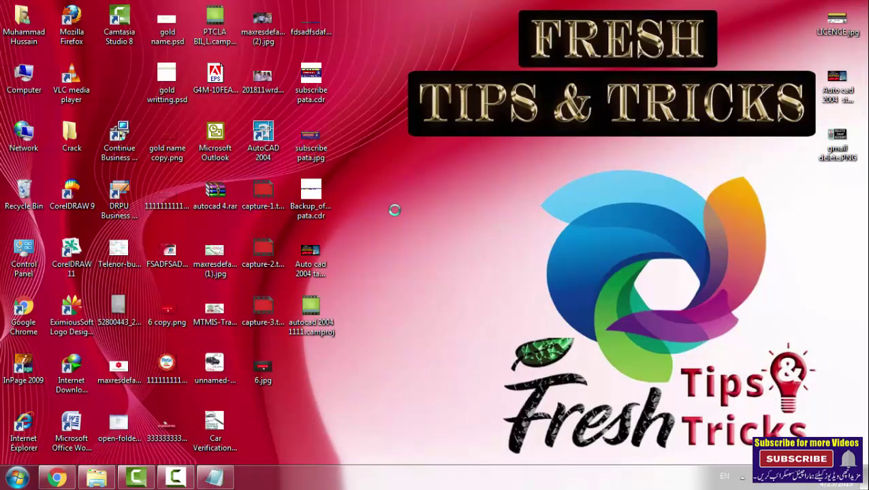
click(395, 216)
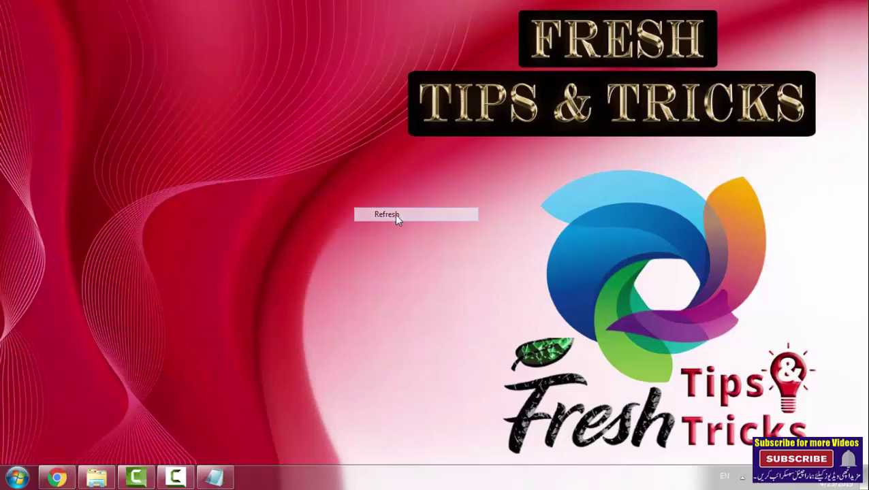
- Drag an Adobe Photoshop 7.0 shortcut from the Start menu beside the other desktop icons
click(14, 478)
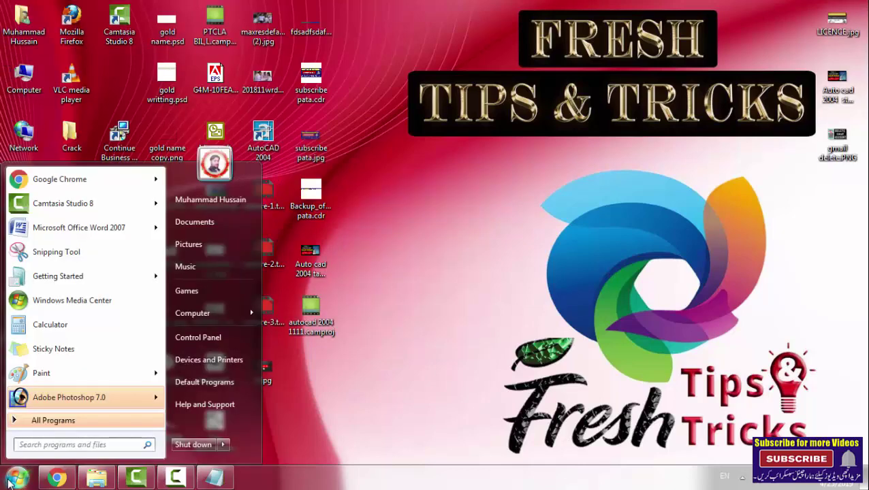
click(471, 252)
click(15, 480)
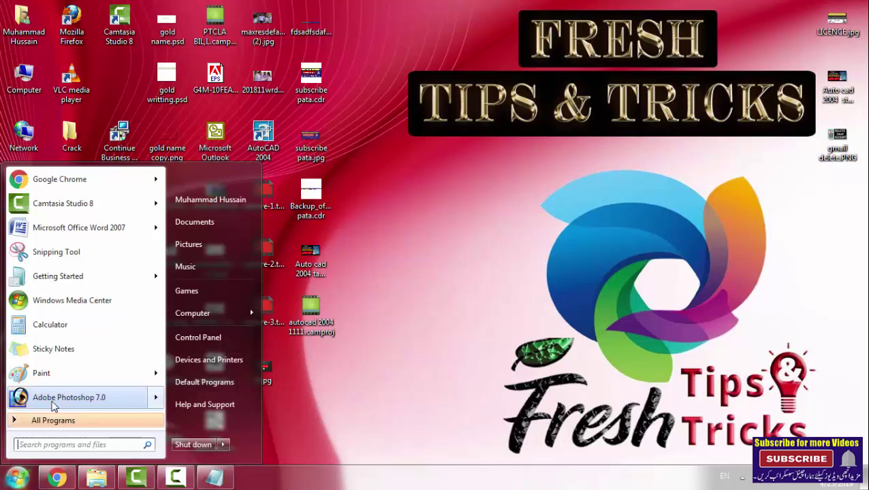
drag(36, 403, 425, 280)
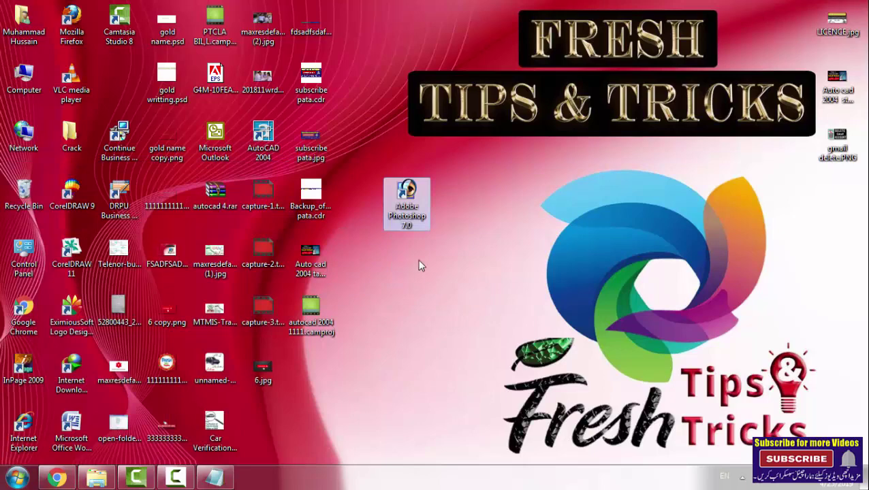
drag(408, 215, 131, 88)
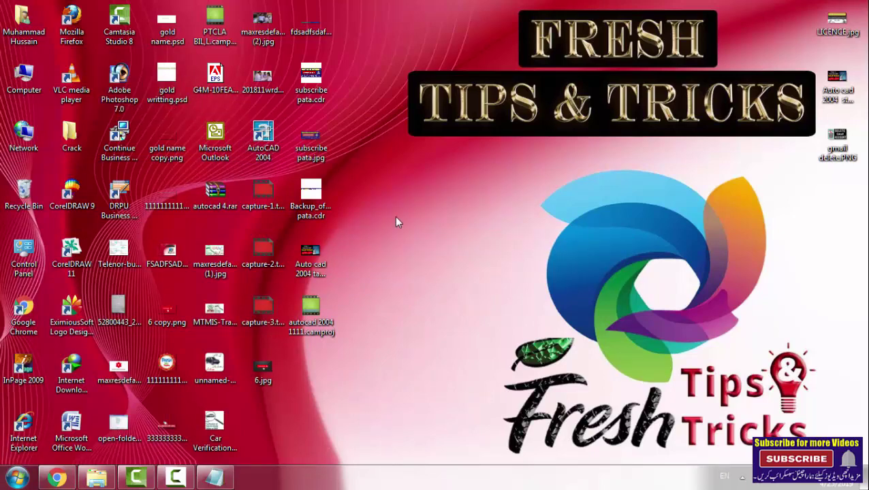
right_click(408, 193)
click(445, 230)
right_click(417, 196)
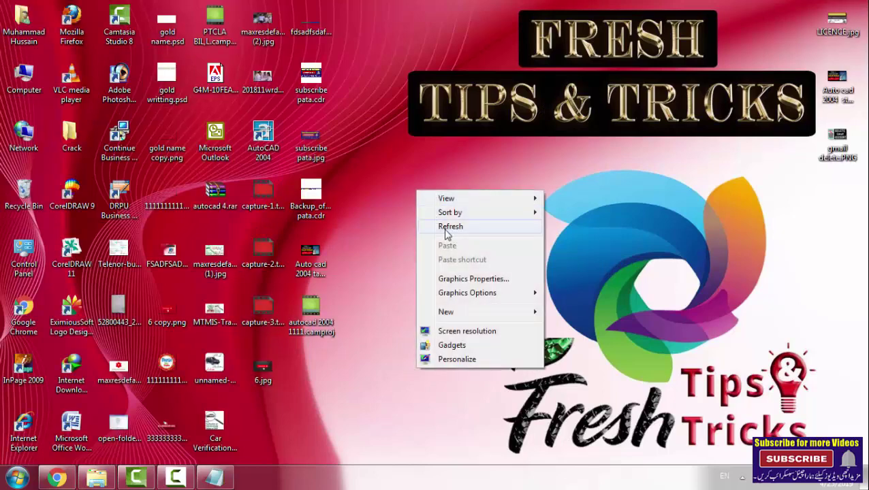
click(446, 229)
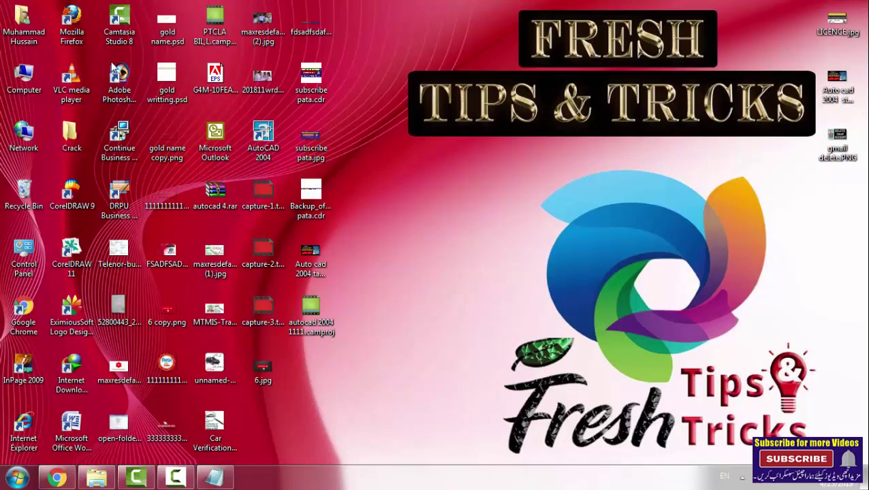
click(121, 77)
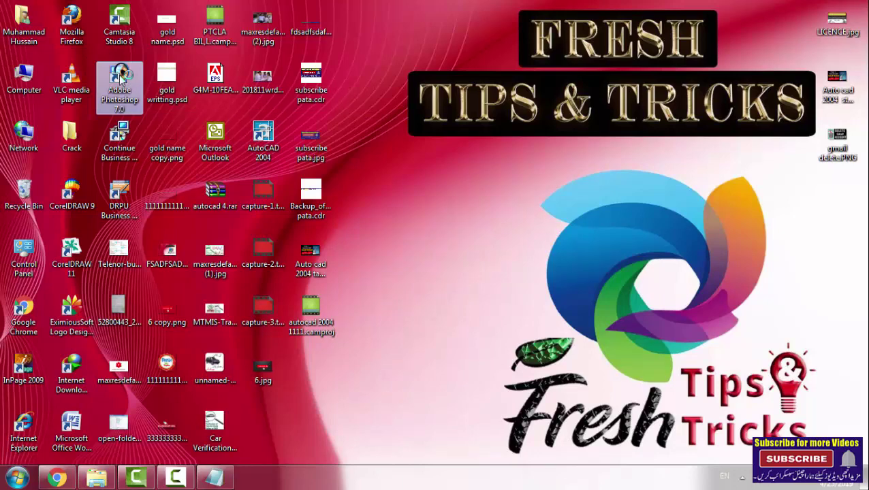
- Launch Photoshop 7.0 from the desktop shortcut, dismissing the scratch-disk and FiltersUnlimited2 warnings
double_click(121, 76)
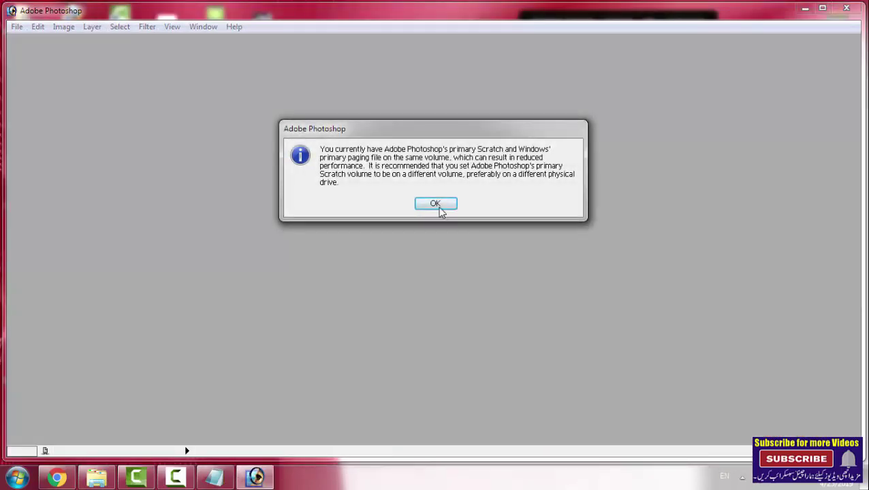
click(439, 206)
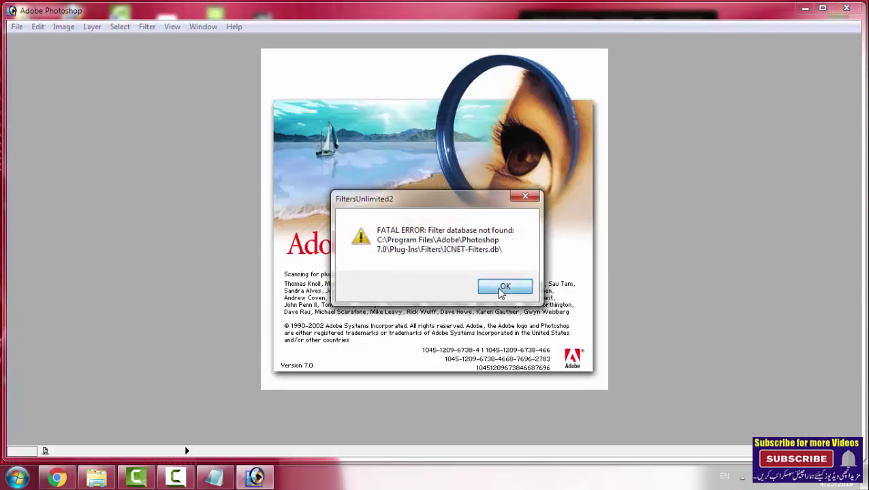
click(500, 287)
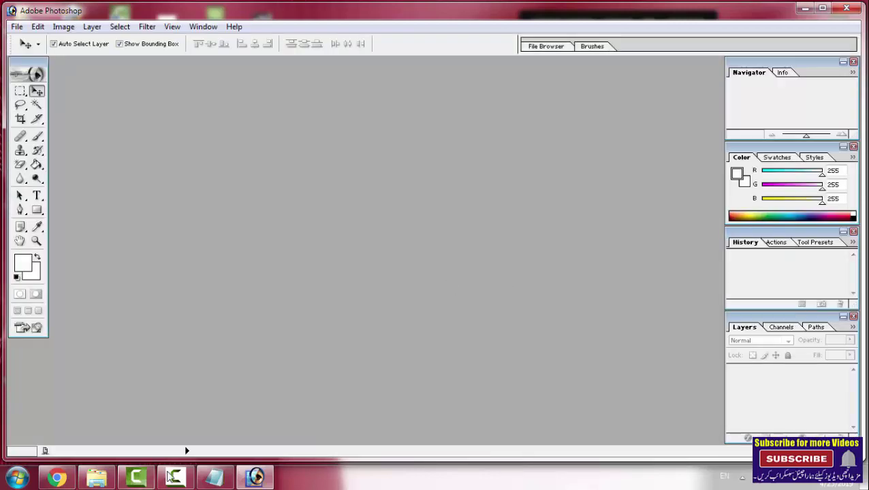
- Maximize Photoshop and create a new white Letter-size document, Untitled-1, centred in the workspace
click(823, 8)
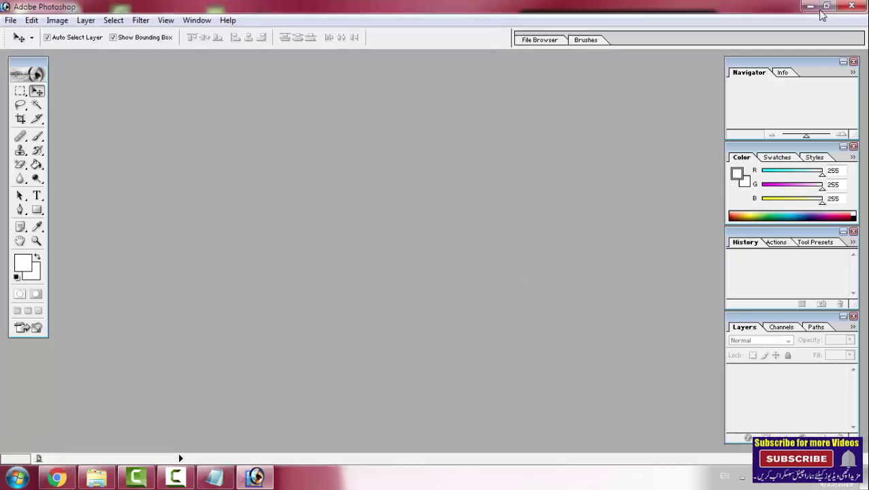
click(11, 20)
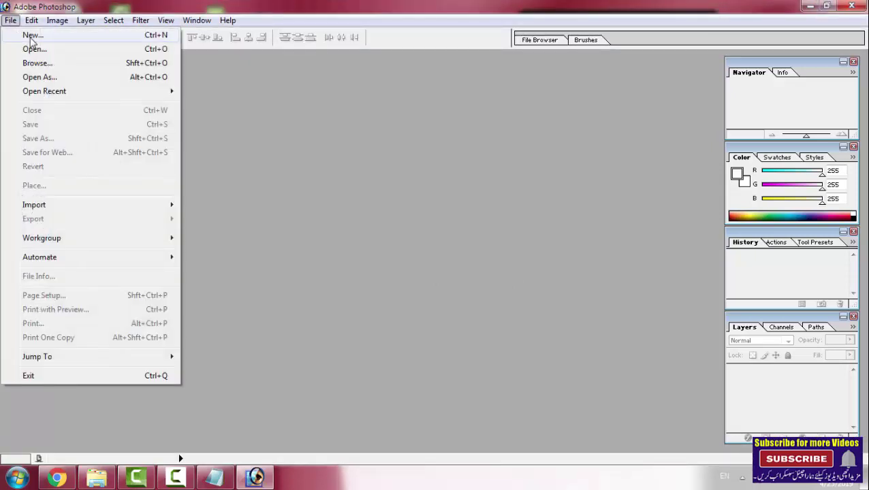
click(26, 33)
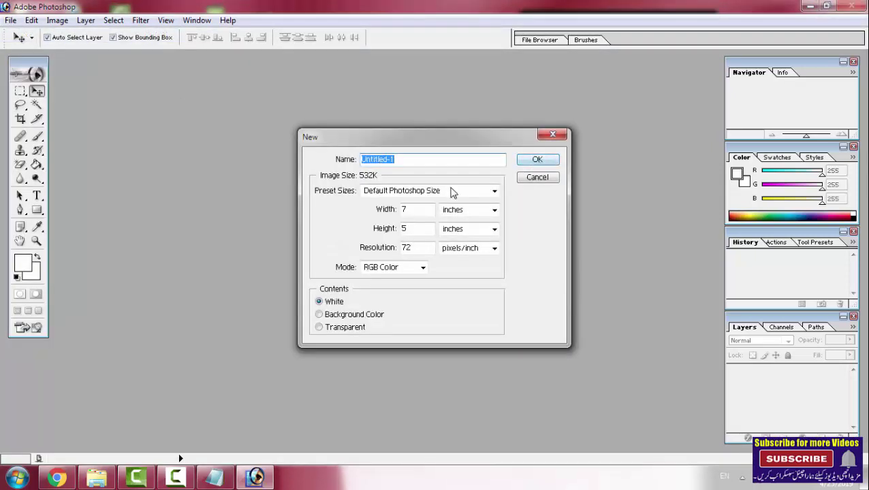
click(452, 191)
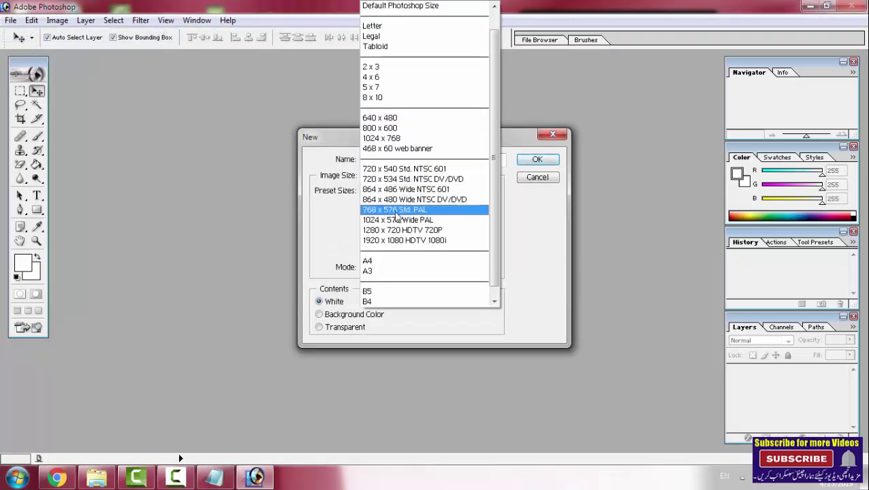
click(374, 26)
click(537, 159)
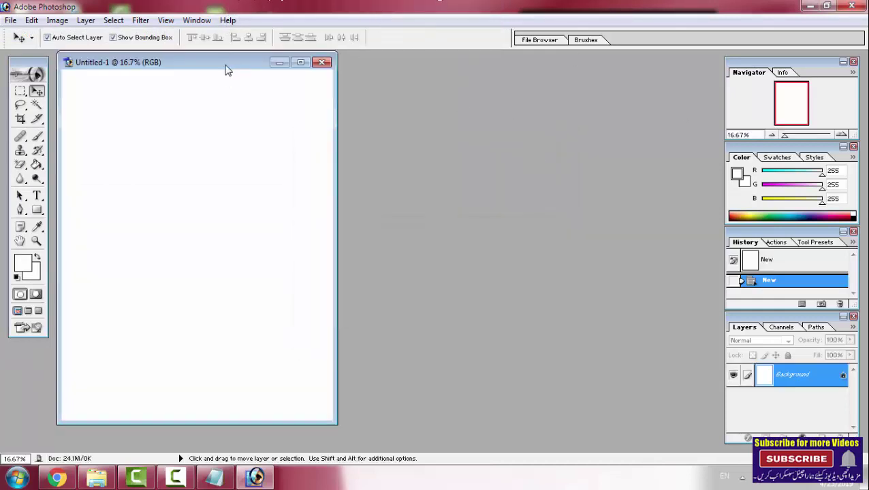
mouse_move(225, 66)
mouse_down()
mouse_move(364, 112)
mouse_move(372, 106)
mouse_up()
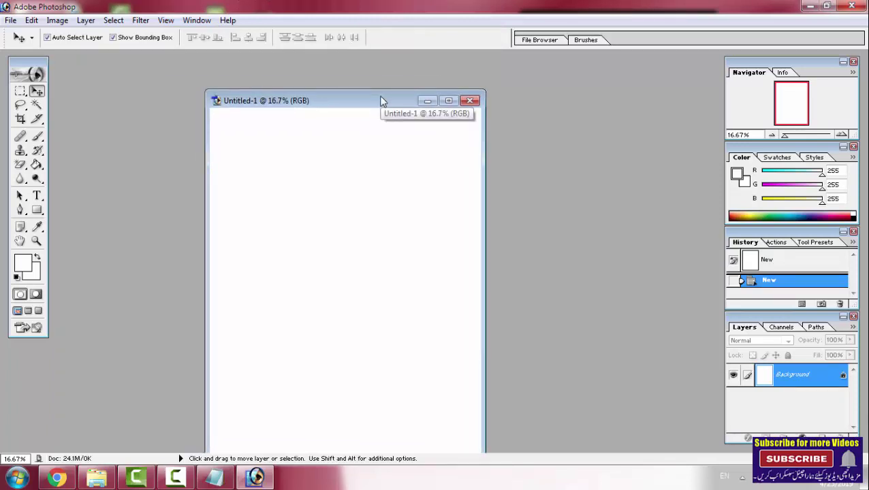